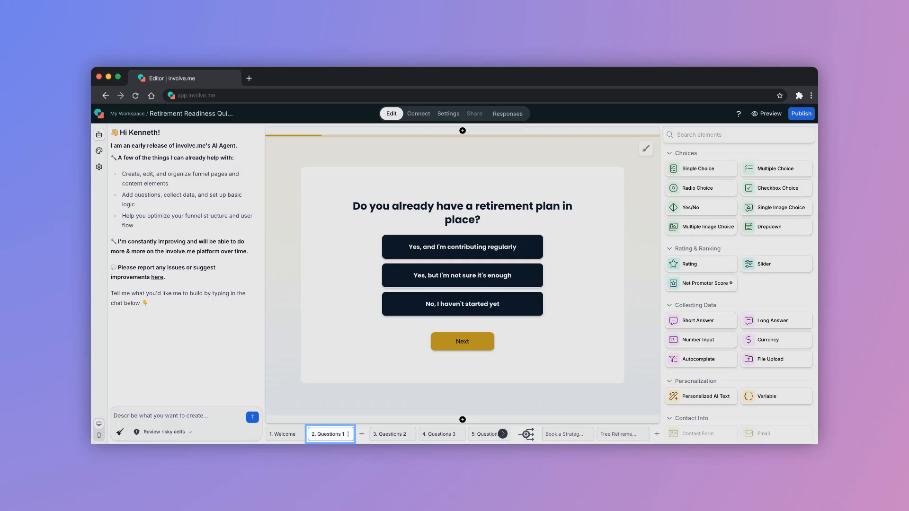
# Review the retirement quiz pages from Questions 2 onward, checking each question and its answer choices
pyautogui.click(390, 434)
pyautogui.click(439, 434)
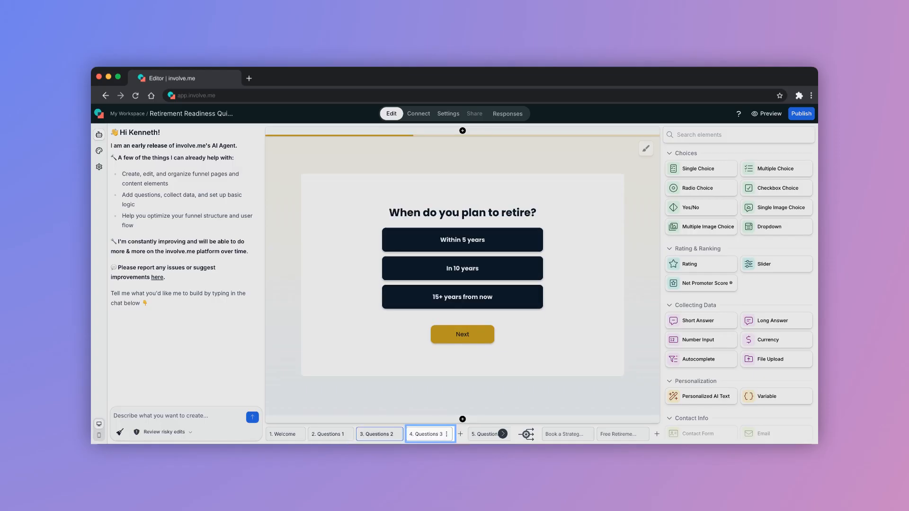
pyautogui.click(484, 434)
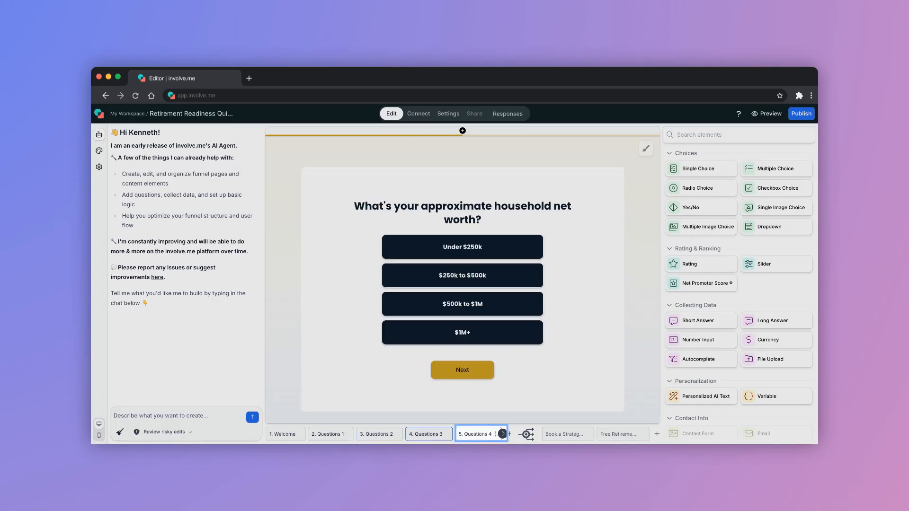
pyautogui.click(503, 434)
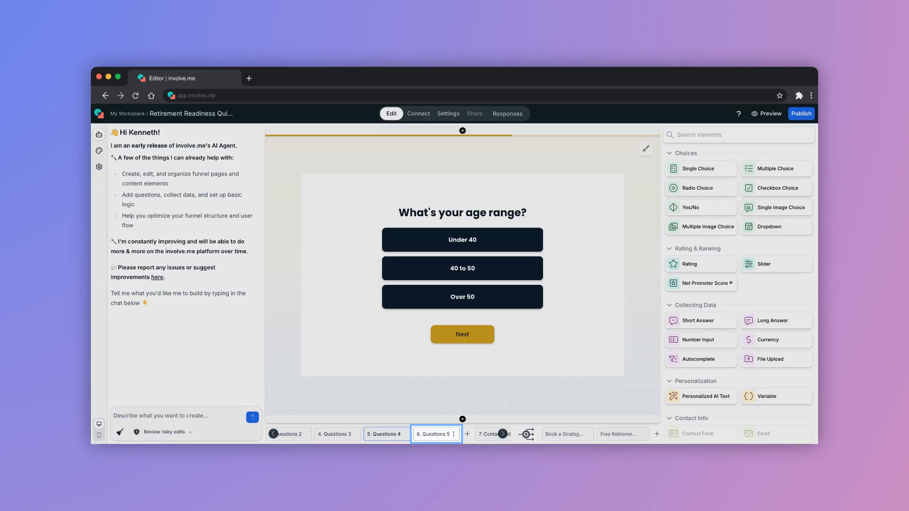
pyautogui.click(503, 434)
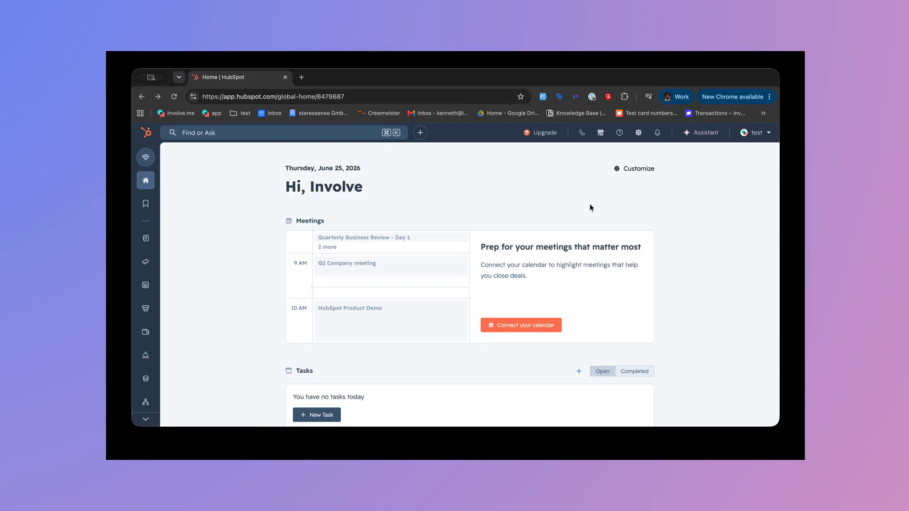
# Switch to HubSpot, open the Properties page under Data Management in the settings, and select Contact properties as the object
pyautogui.click(638, 136)
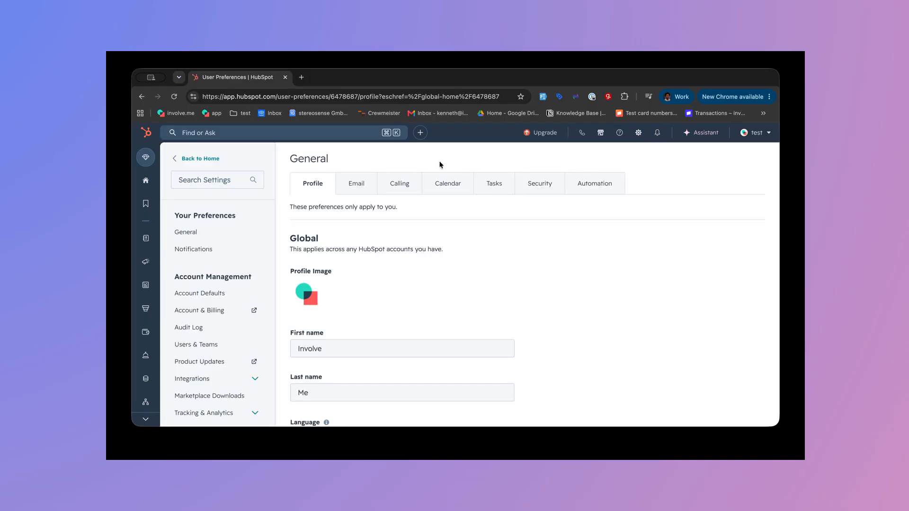
pyautogui.scroll(-5, 221, 290)
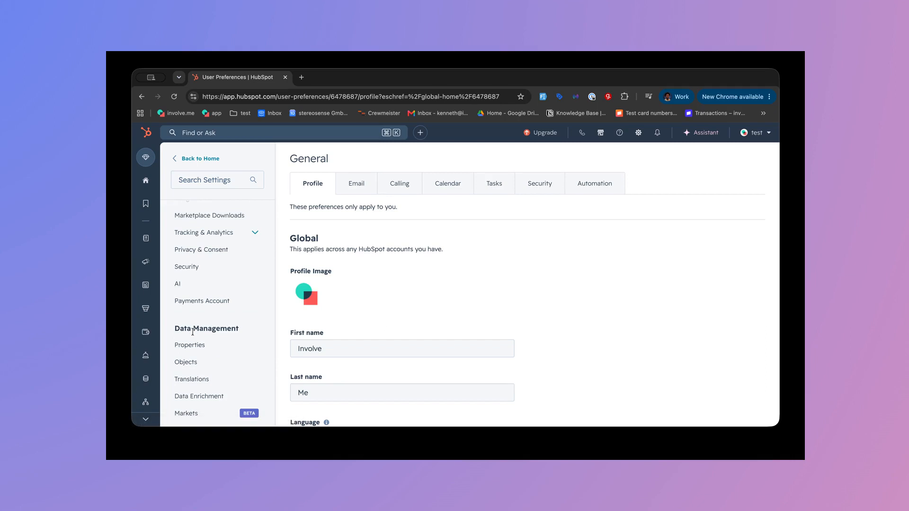
pyautogui.click(192, 347)
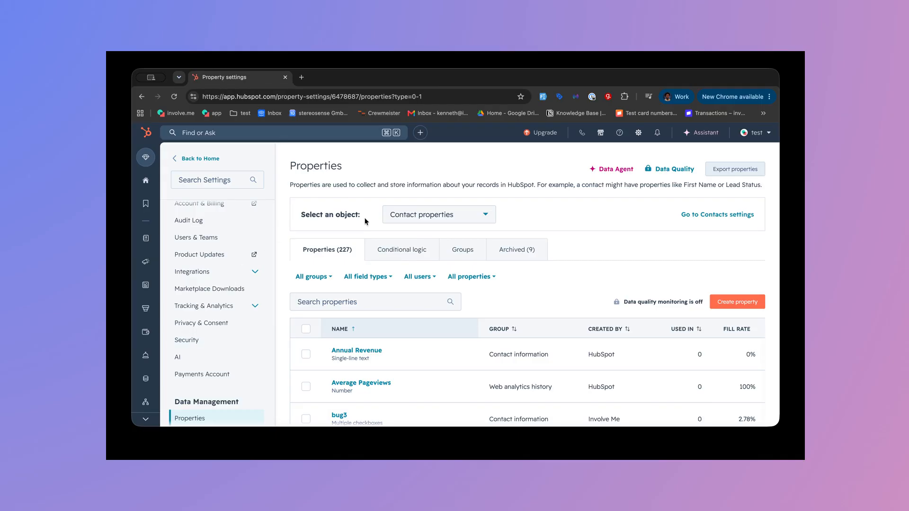
pyautogui.click(441, 216)
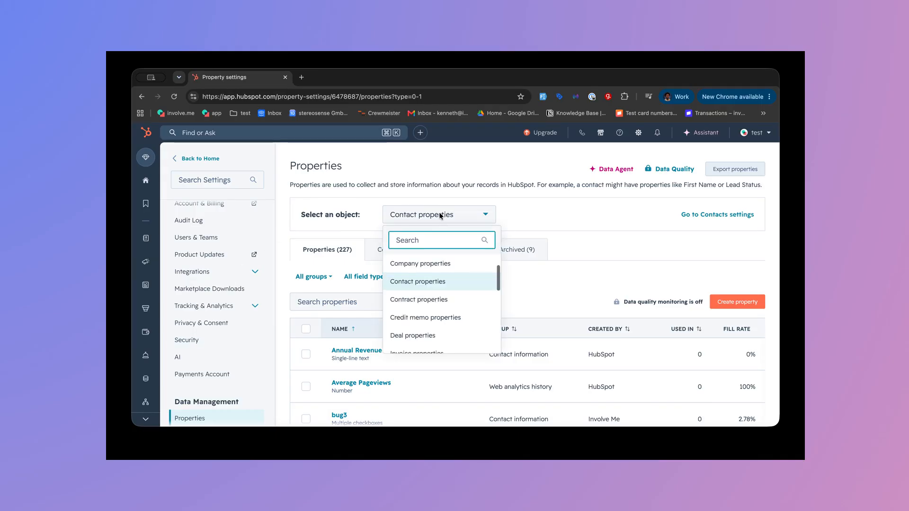
pyautogui.click(430, 283)
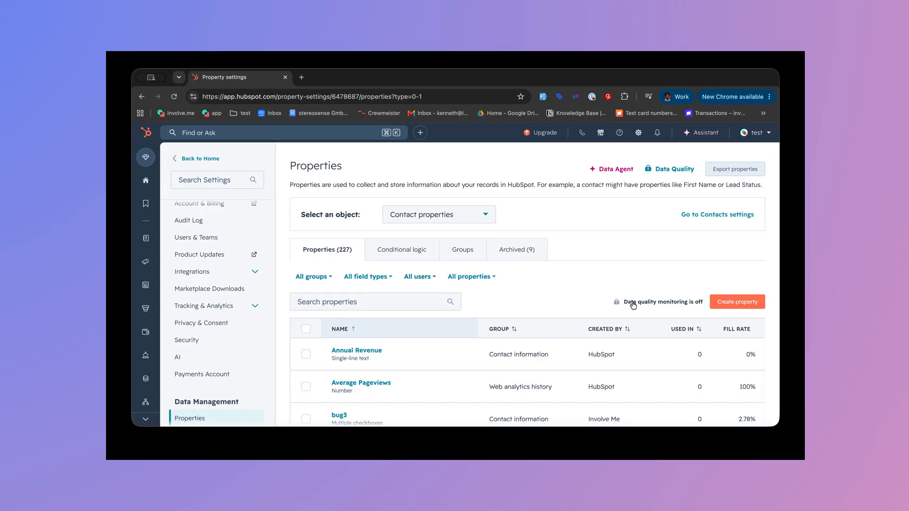
# Start a new contact property labelled Age Range with the field type Dropdown select
pyautogui.click(719, 304)
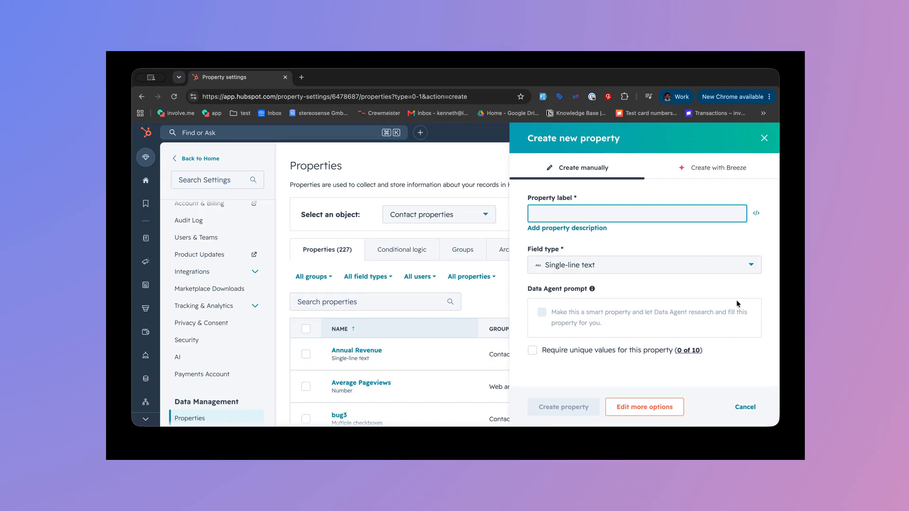
pyautogui.write('A')
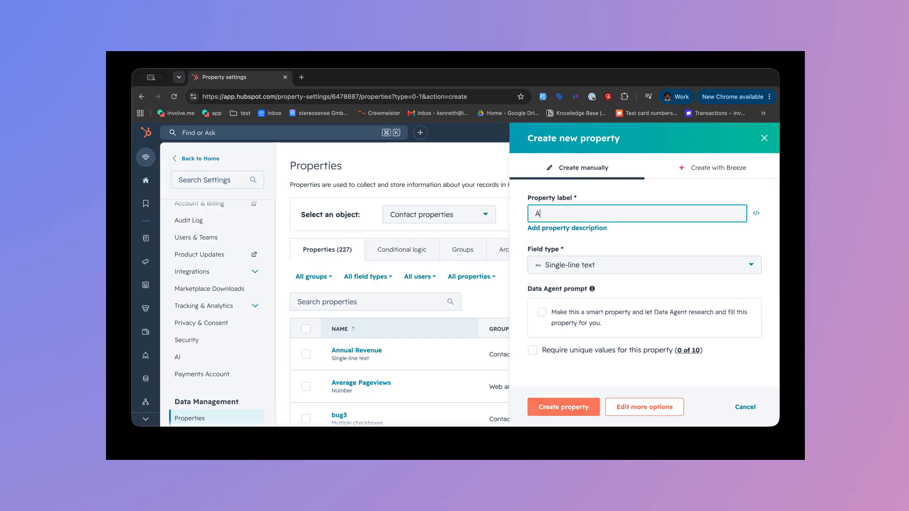
pyautogui.write('ge')
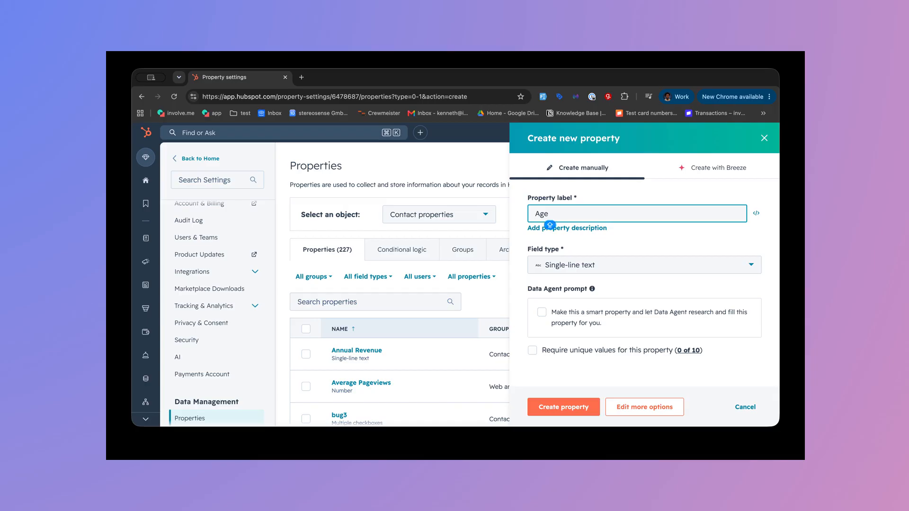
pyautogui.write(' Range')
pyautogui.click(693, 265)
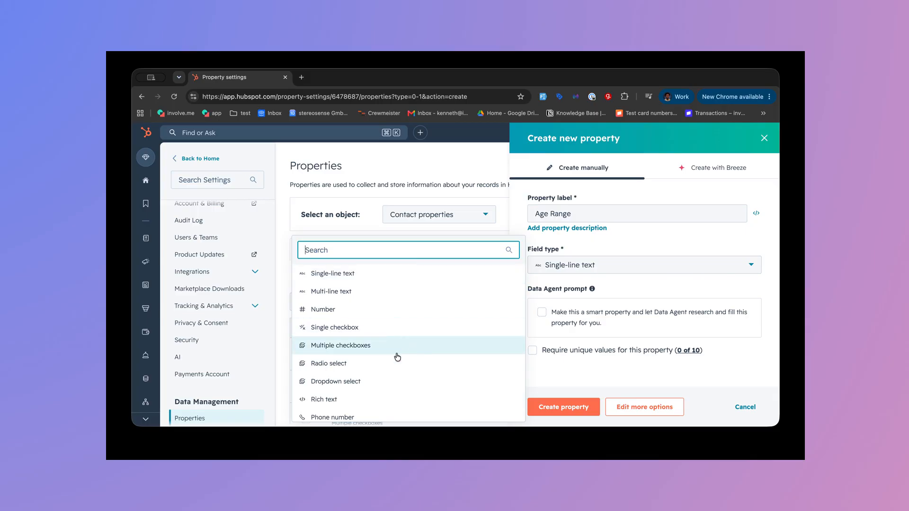
pyautogui.click(381, 380)
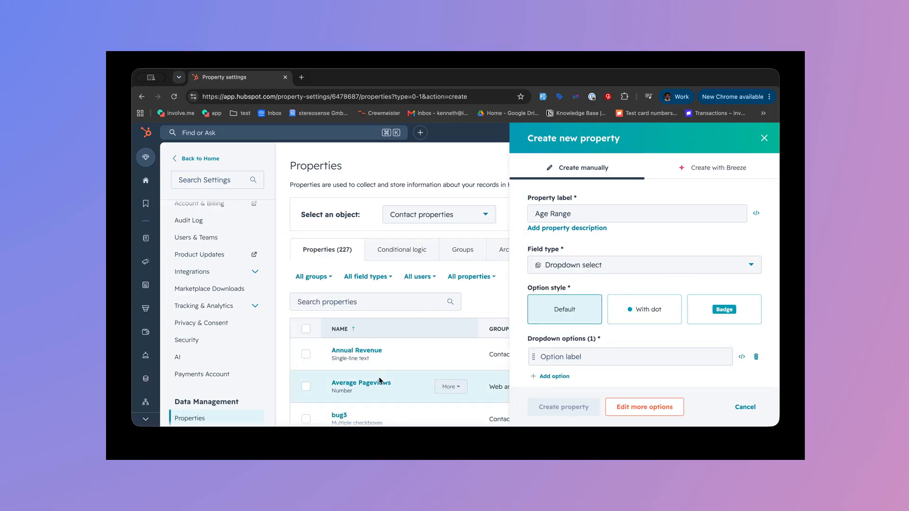
# Add the dropdown options Under 40, 40 to 50 and Over 50, and create the Age Range property
pyautogui.click(568, 358)
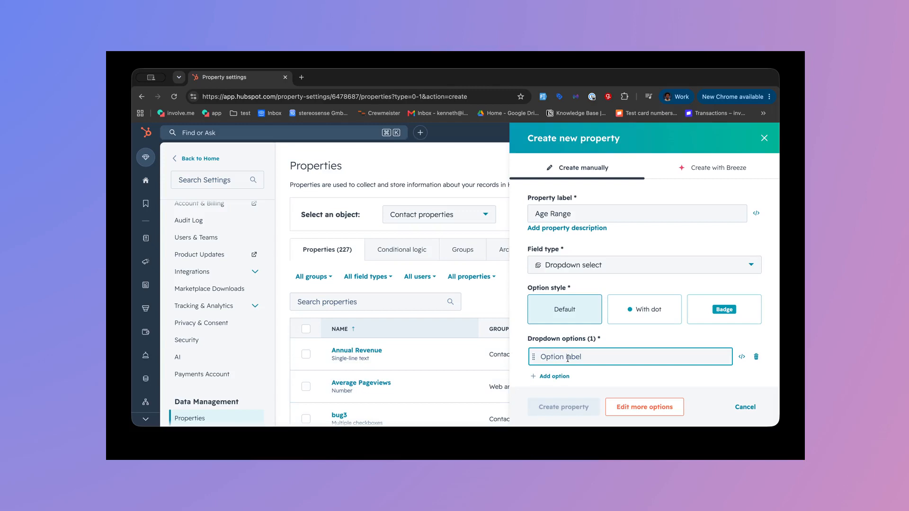
pyautogui.write('Und')
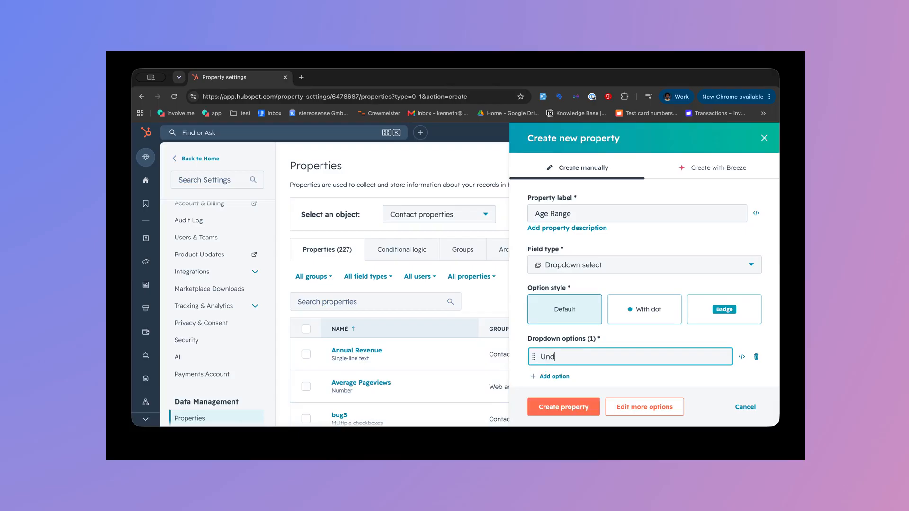
pyautogui.write('er 40')
pyautogui.click(554, 376)
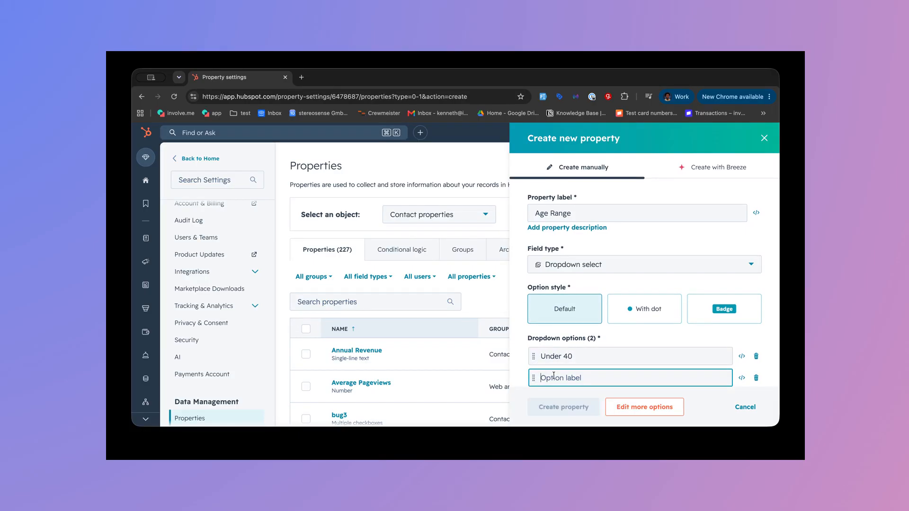
pyautogui.write('40')
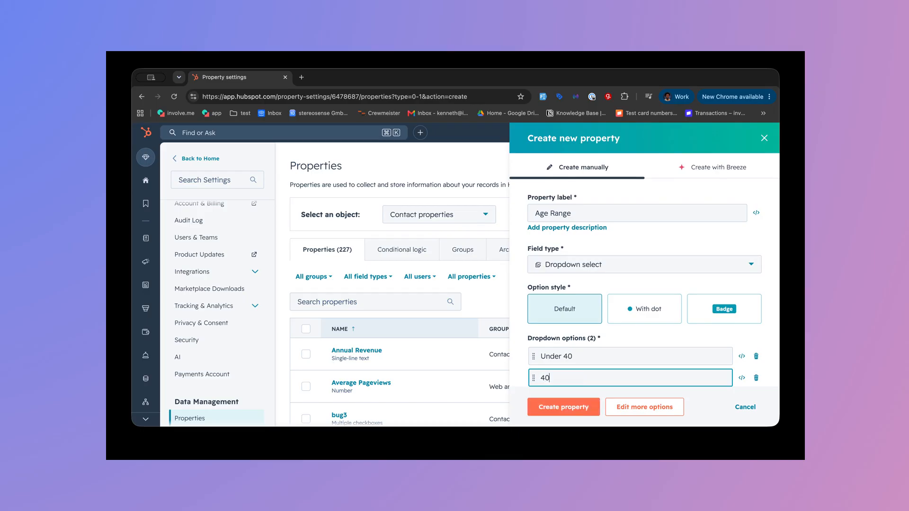
pyautogui.write(' to 50')
pyautogui.scroll(-1, 587, 363)
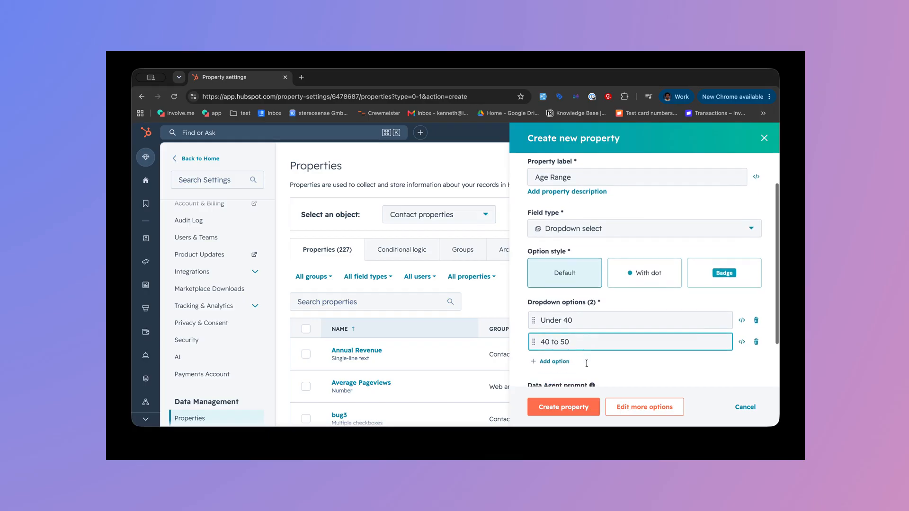
pyautogui.click(557, 361)
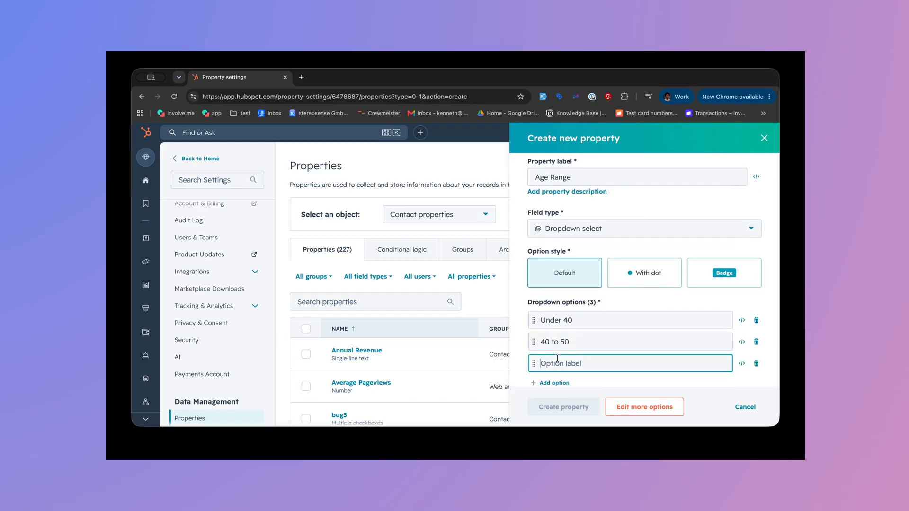
pyautogui.write('Over ')
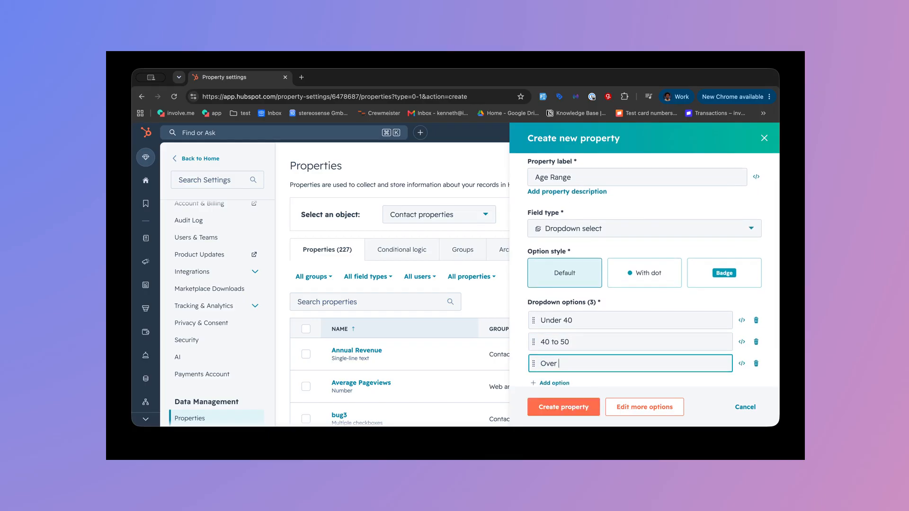
pyautogui.write('50')
pyautogui.click(564, 409)
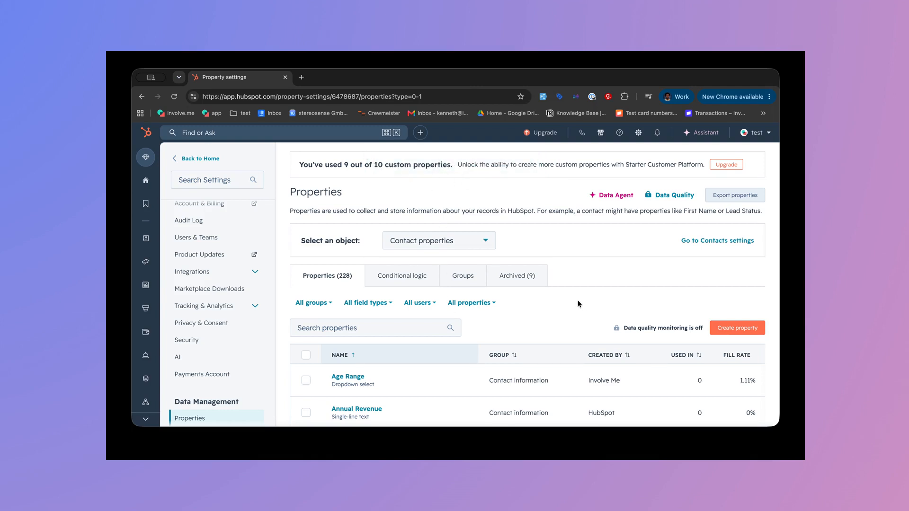
# Start another contact property labelled Retirement Timeline with the field type Dropdown select
pyautogui.click(736, 328)
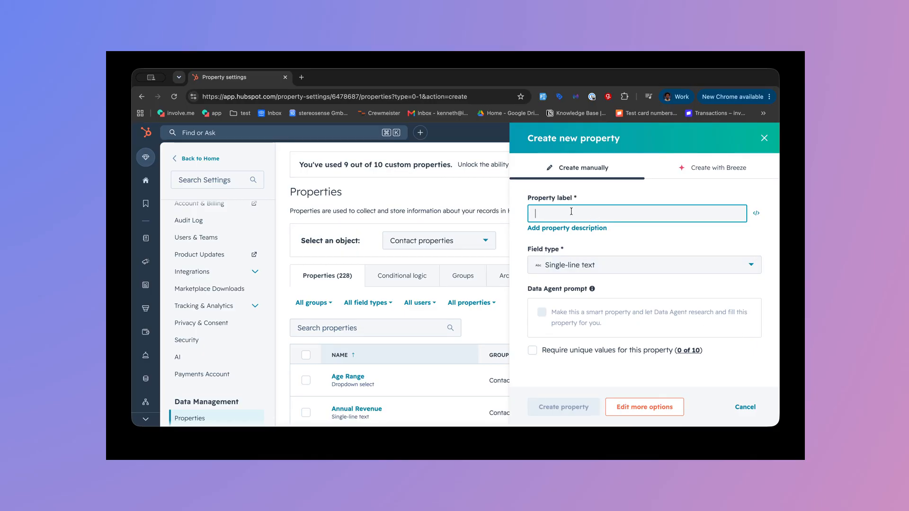
pyautogui.write('Retirement ')
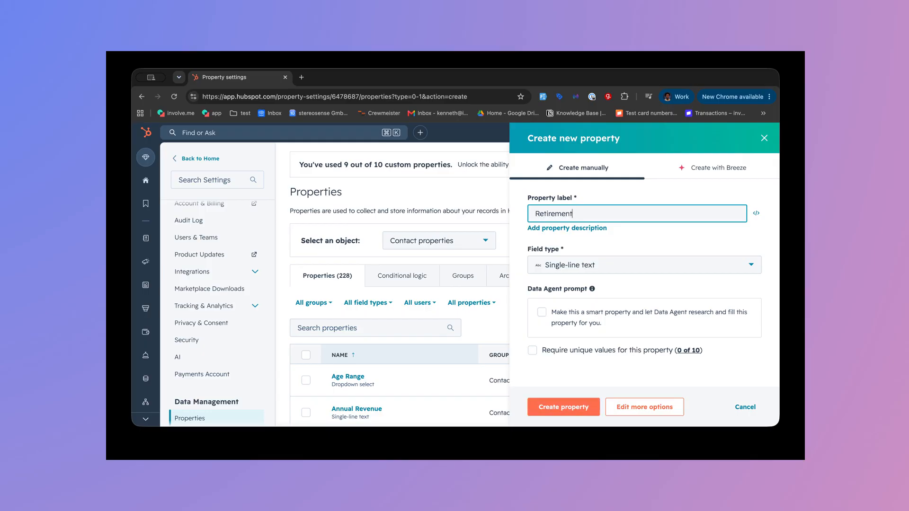
pyautogui.write('Timeline')
pyautogui.click(587, 266)
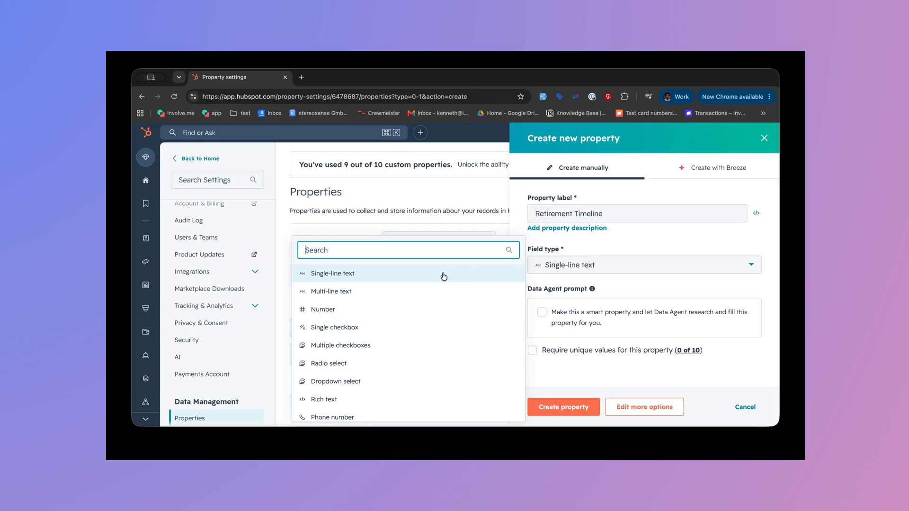
pyautogui.click(361, 381)
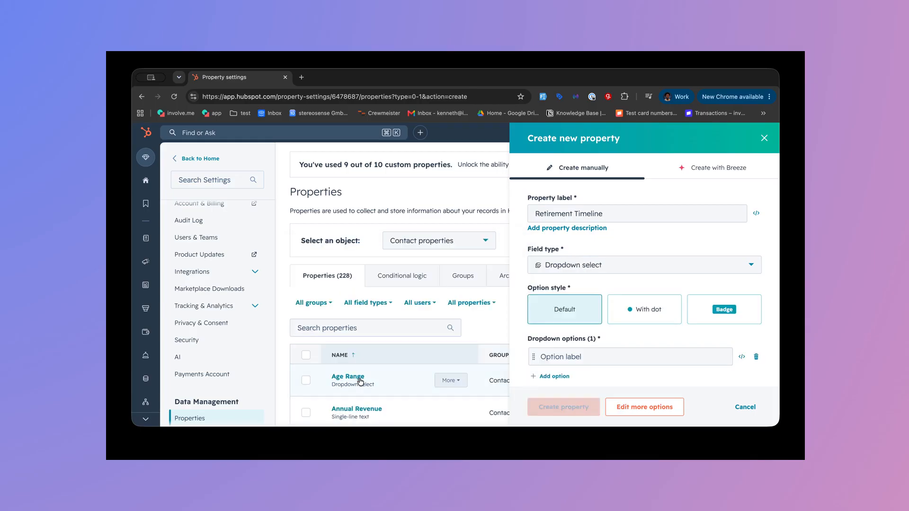
# Add the options Within 5 years, In 10 years and 15+ years from now, and create the Retirement Timeline property
pyautogui.click(580, 350)
pyautogui.write('W')
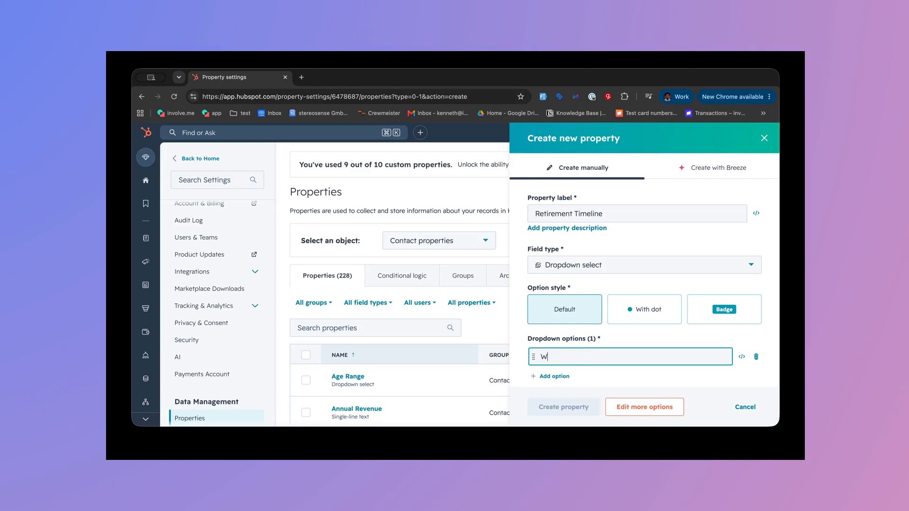
pyautogui.write('ithin 5 years')
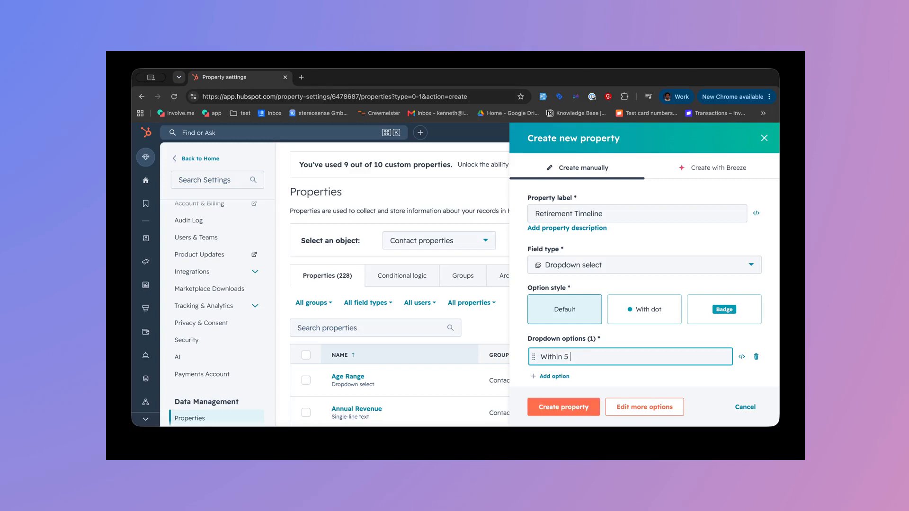
pyautogui.click(557, 376)
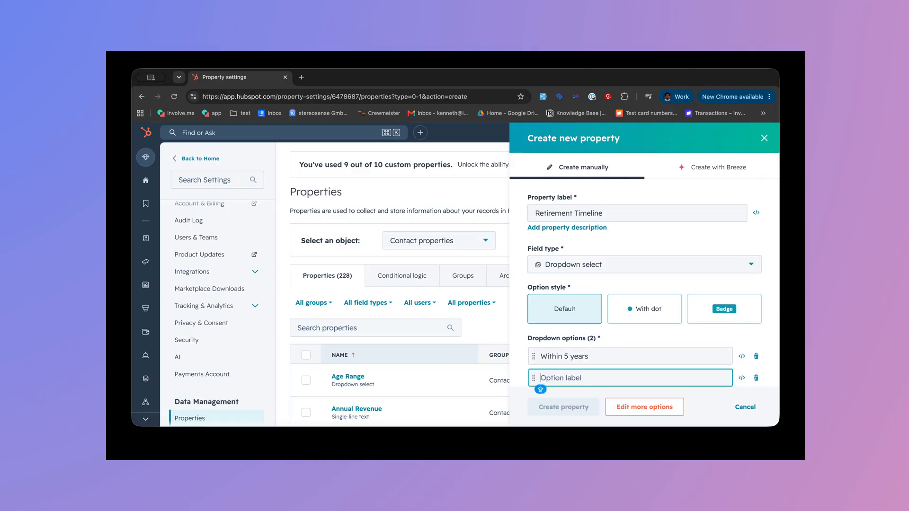
pyautogui.write('In 10 ')
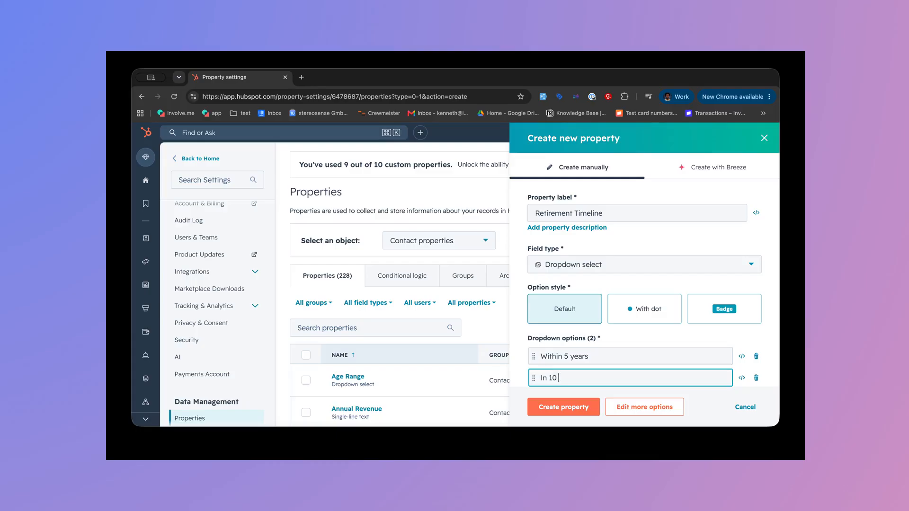
pyautogui.write('years')
pyautogui.press('Return')
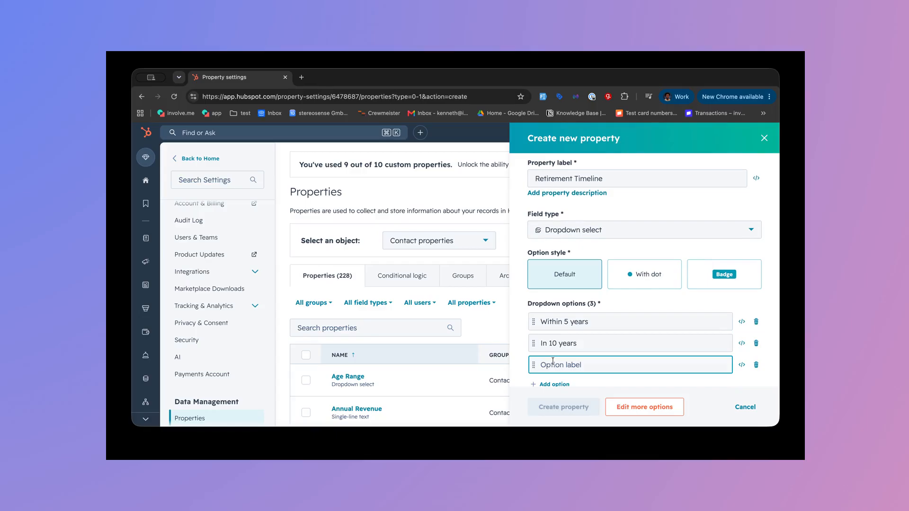
pyautogui.write('15+ ye')
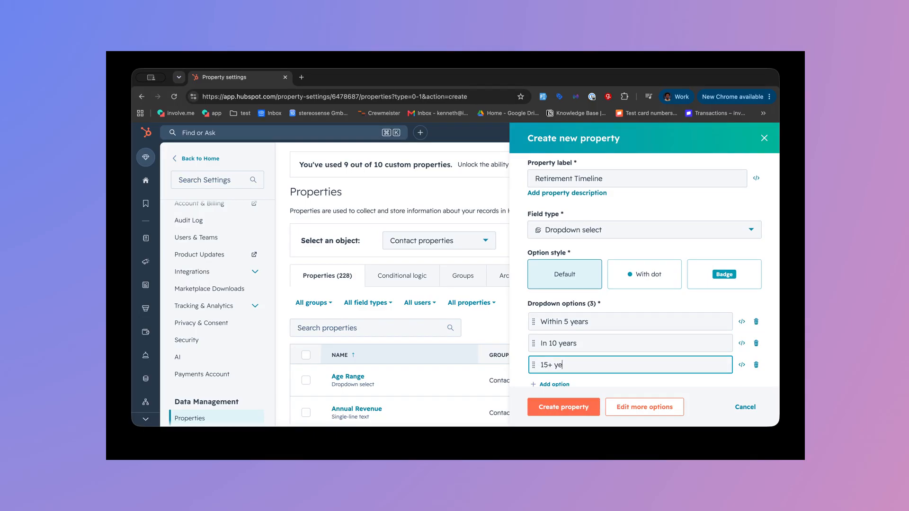
pyautogui.write('ars from now')
pyautogui.click(562, 409)
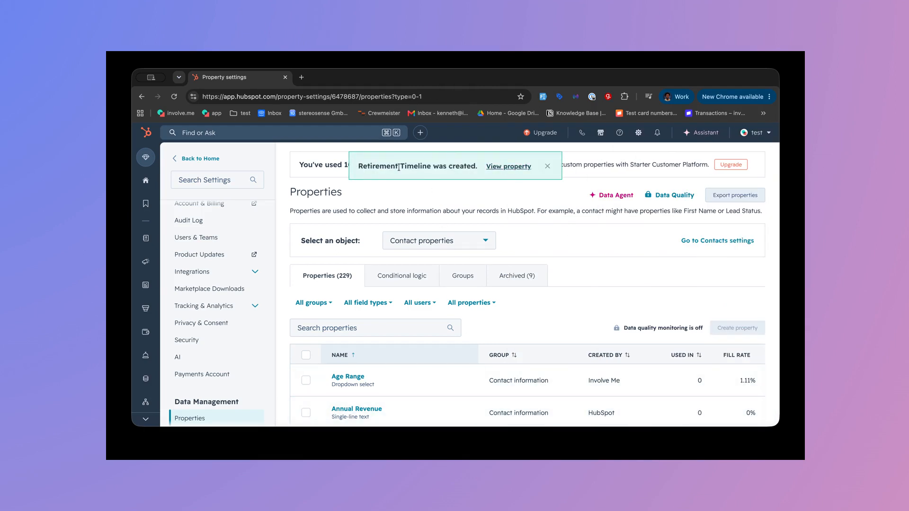
# Leave the HubSpot settings and open the Retirement Readiness Quiz's app integrations page in involve.me
pyautogui.click(195, 159)
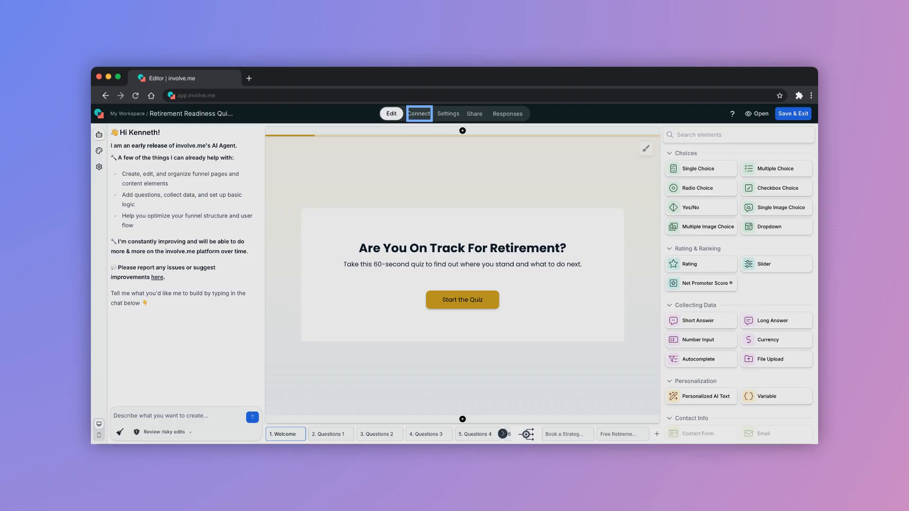
pyautogui.click(419, 114)
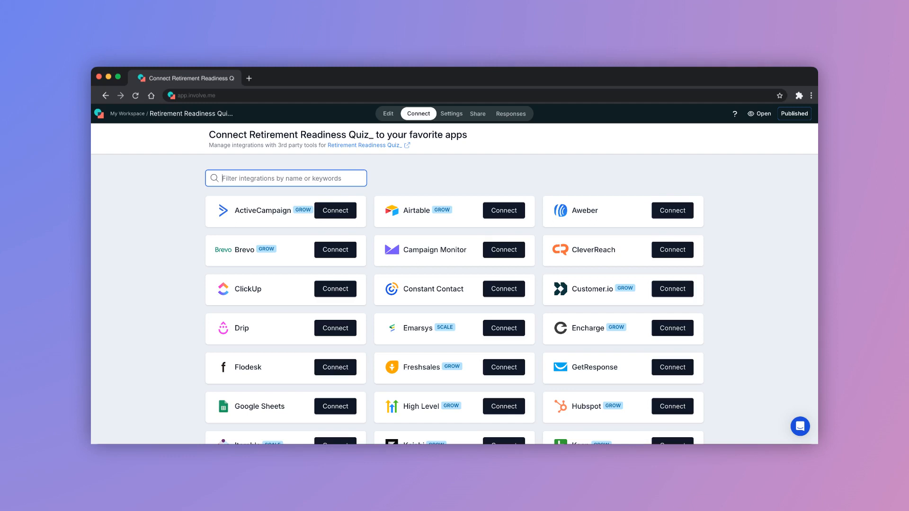
# Filter the available integrations for "hub" and start connecting HubSpot to the Retirement Readiness Quiz
pyautogui.write('hu')
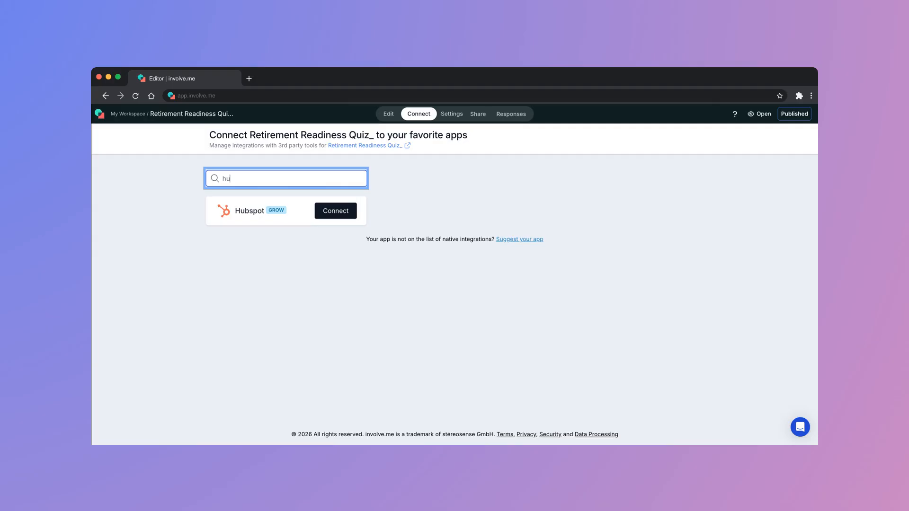
pyautogui.write('b')
pyautogui.press('Tab')
pyautogui.press('Return')
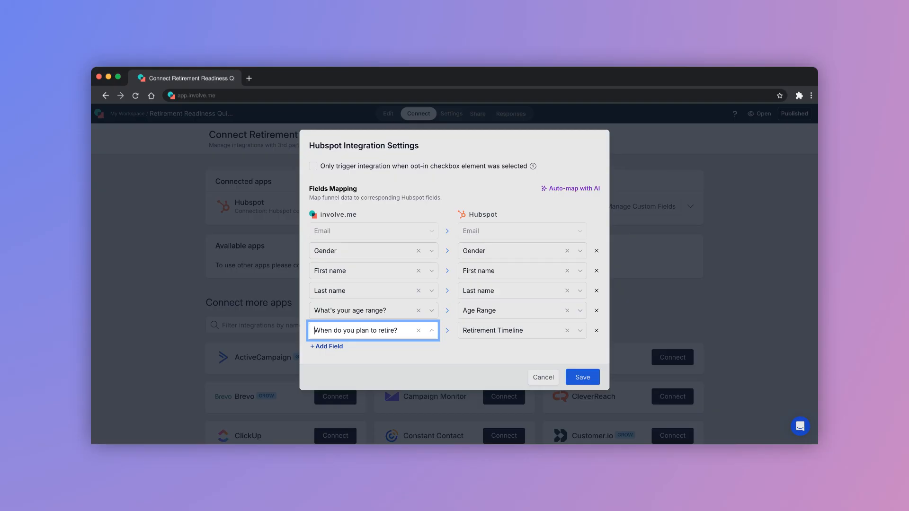
# Save the HubSpot integration settings with the quiz questions mapped to the Age Range and Retirement Timeline properties
pyautogui.click(582, 377)
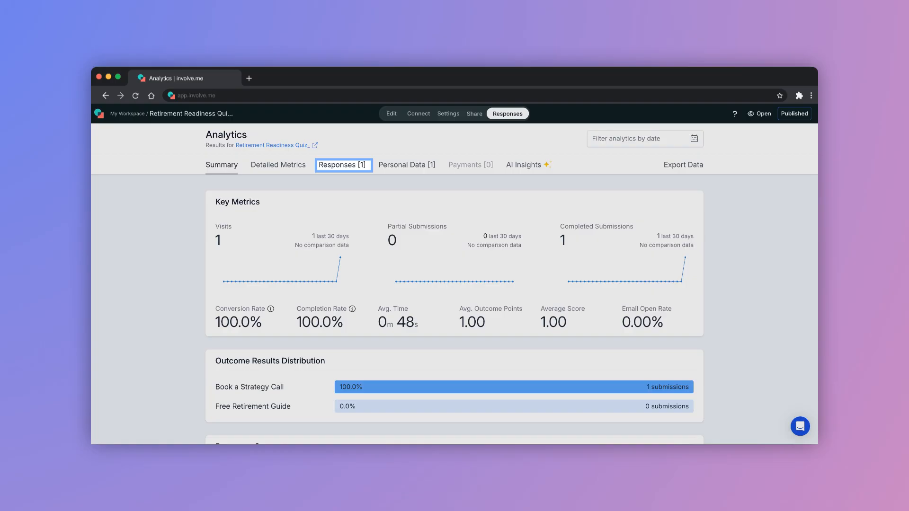
# Open the quiz's individual responses and select the Book a Strategy Call submission to display its answers
pyautogui.press('Return')
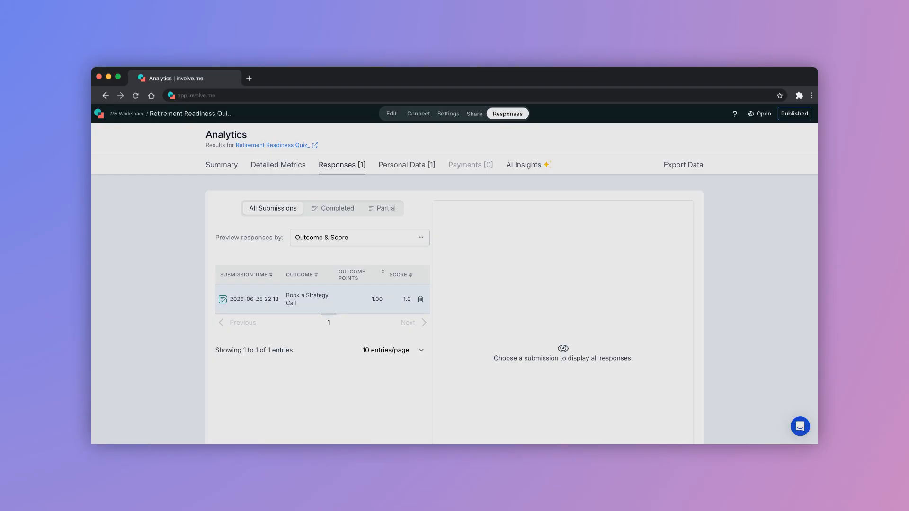
pyautogui.click(323, 299)
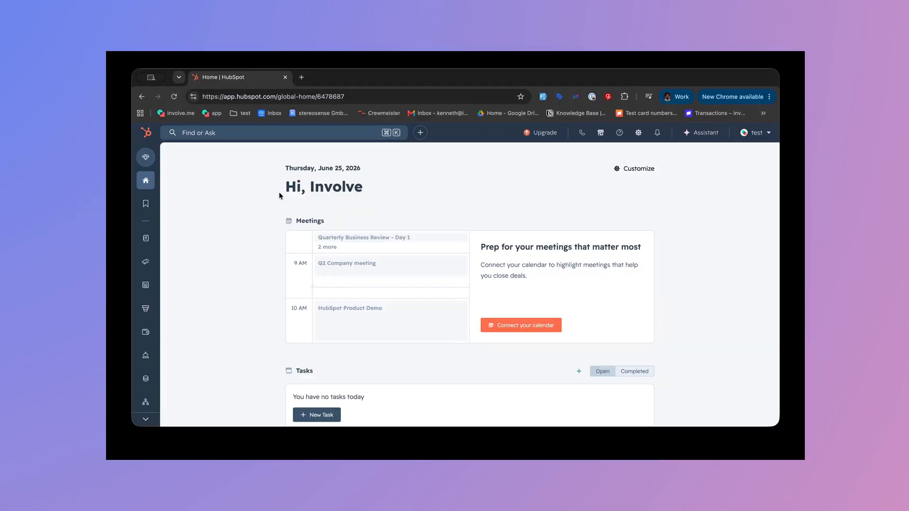
# In HubSpot's CRM contacts list, preview the first contact and display all of its properties
pyautogui.moveTo(149, 238)
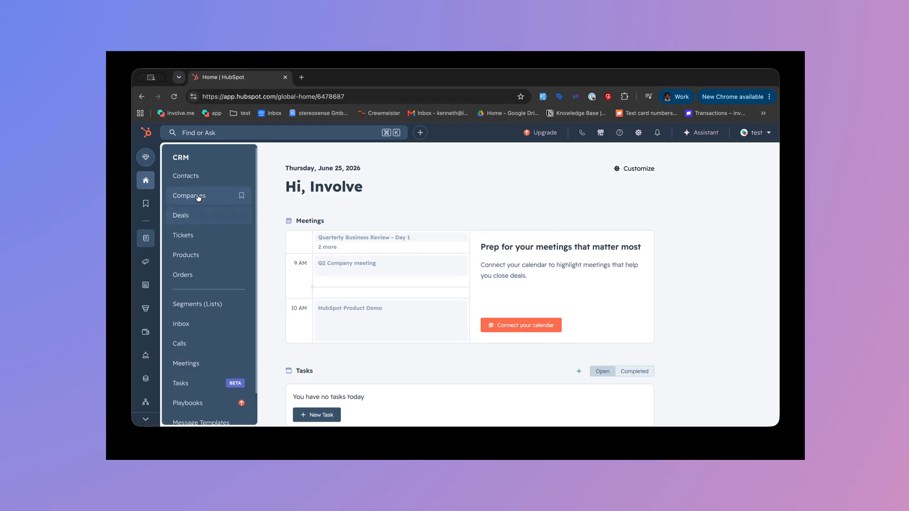
pyautogui.click(197, 178)
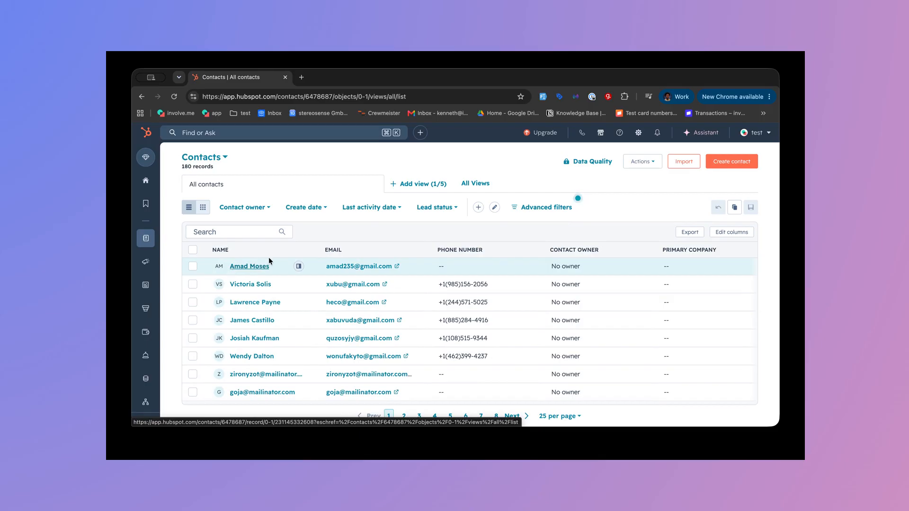
pyautogui.click(298, 267)
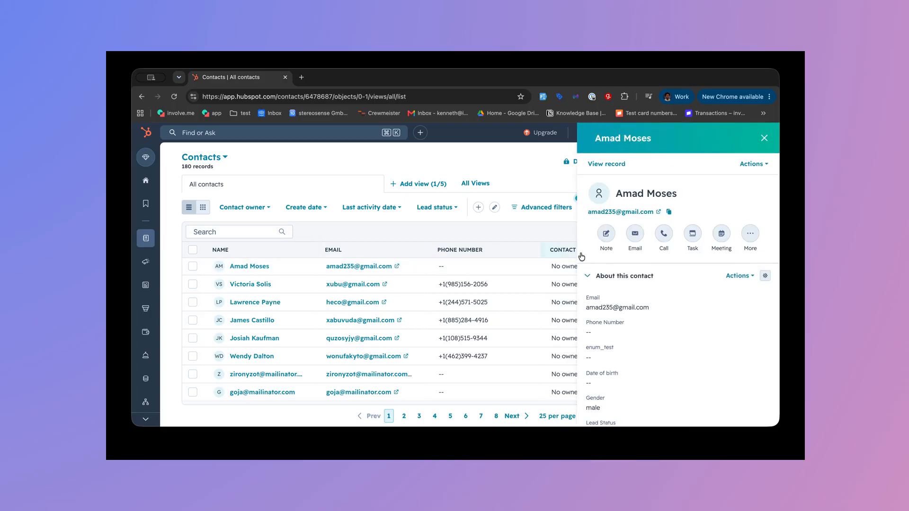
pyautogui.click(744, 277)
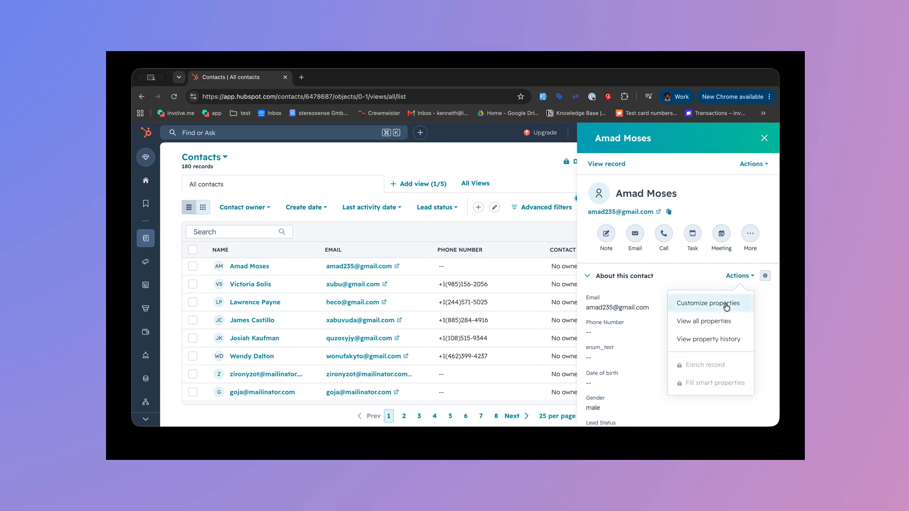
pyautogui.click(715, 322)
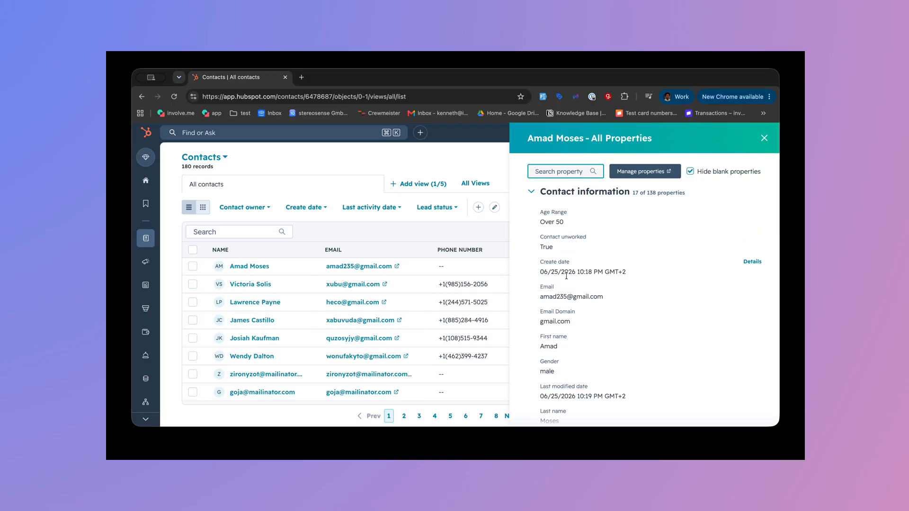
# Examine the contact's filled-in properties from Age Range to Retirement Timeline to check the data synced from the quiz
pyautogui.scroll(-1, 568, 265)
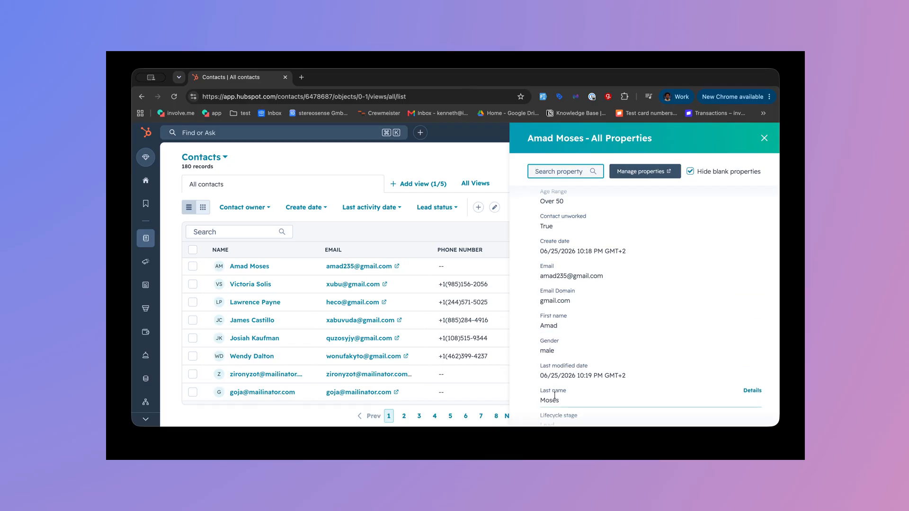
pyautogui.scroll(-2, 554, 396)
pyautogui.scroll(-5, 554, 395)
pyautogui.scroll(-2, 554, 395)
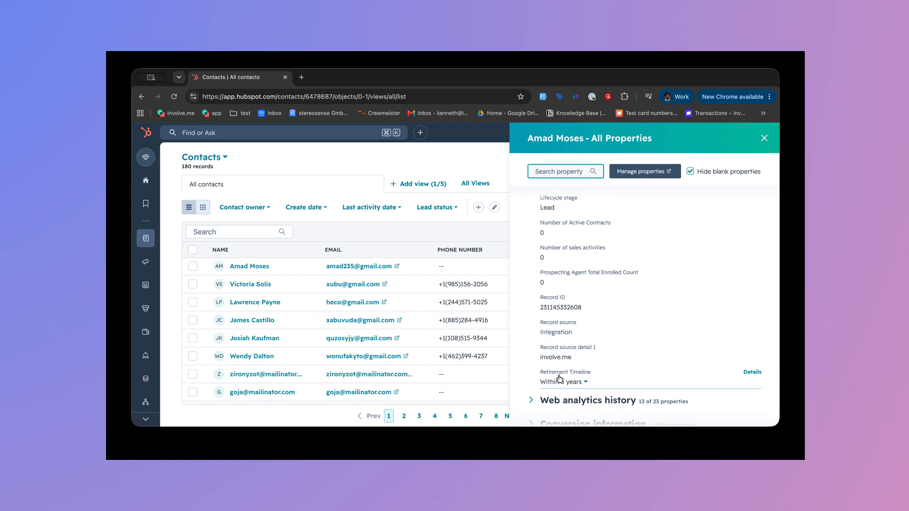
pyautogui.scroll(3, 568, 313)
pyautogui.scroll(6, 567, 317)
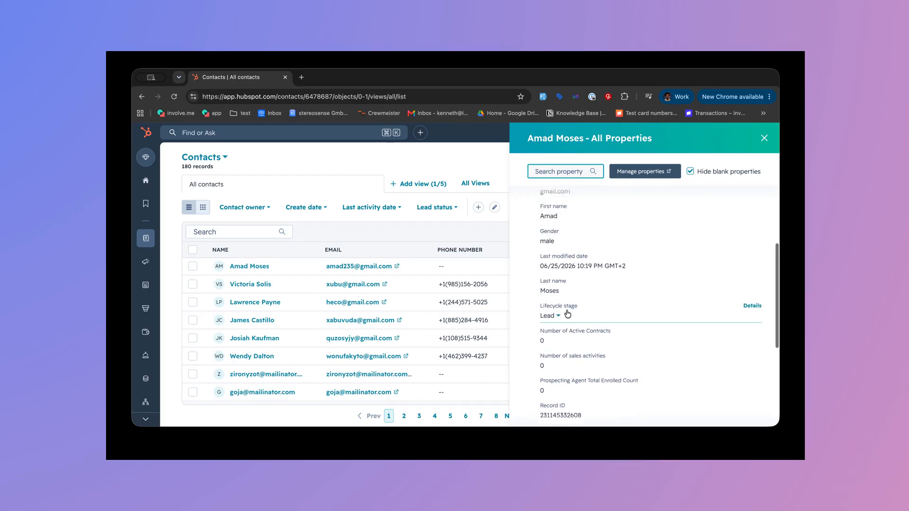
pyautogui.scroll(2, 663, 237)
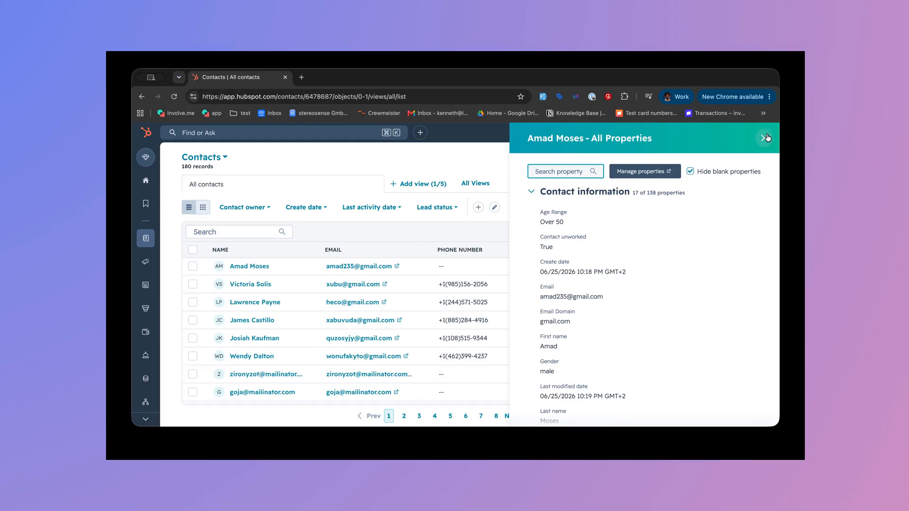
# Close the contact's all-properties view and return to the HubSpot home page
pyautogui.click(765, 138)
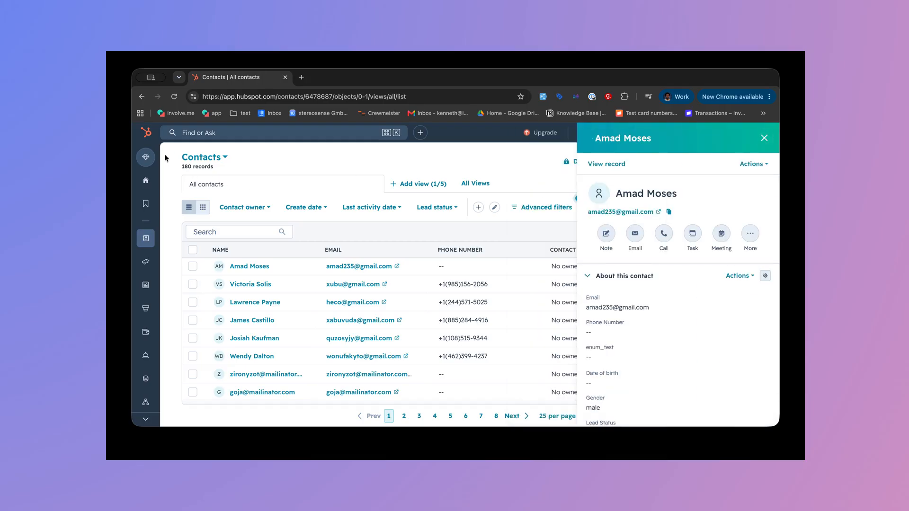
pyautogui.click(146, 133)
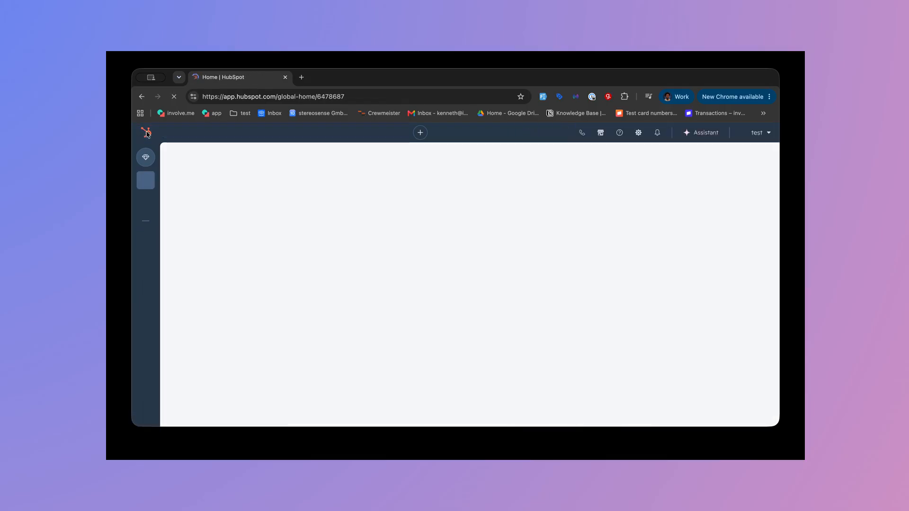